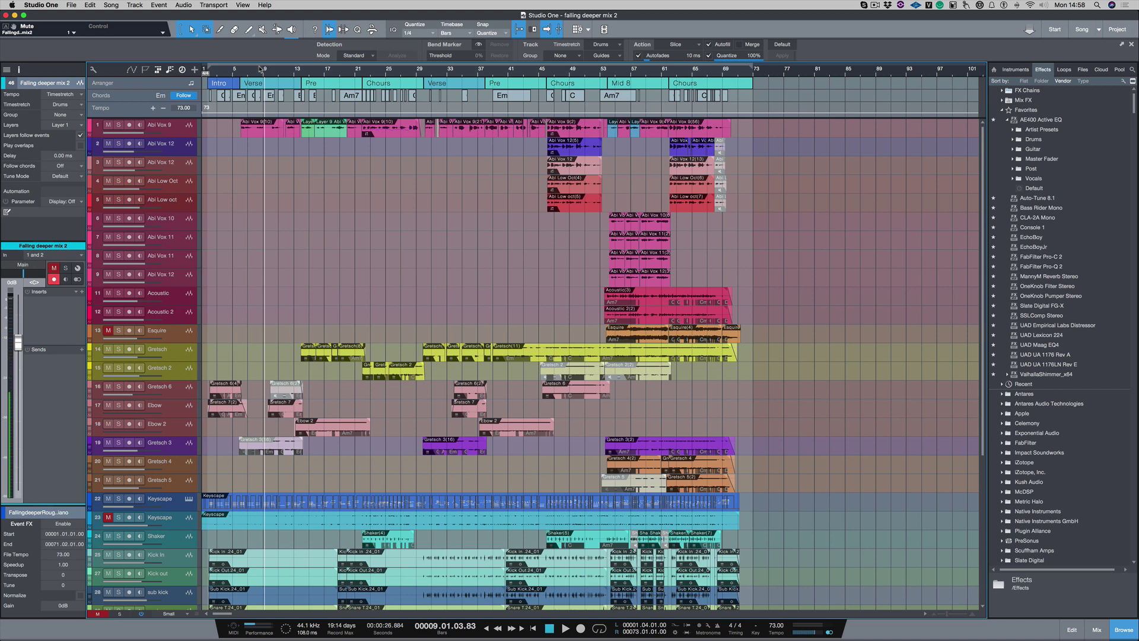
- Show the Video Player over the arrangement and select 'Falling Deeper - The Studio Rats V2.mp4' to load
click(242, 5)
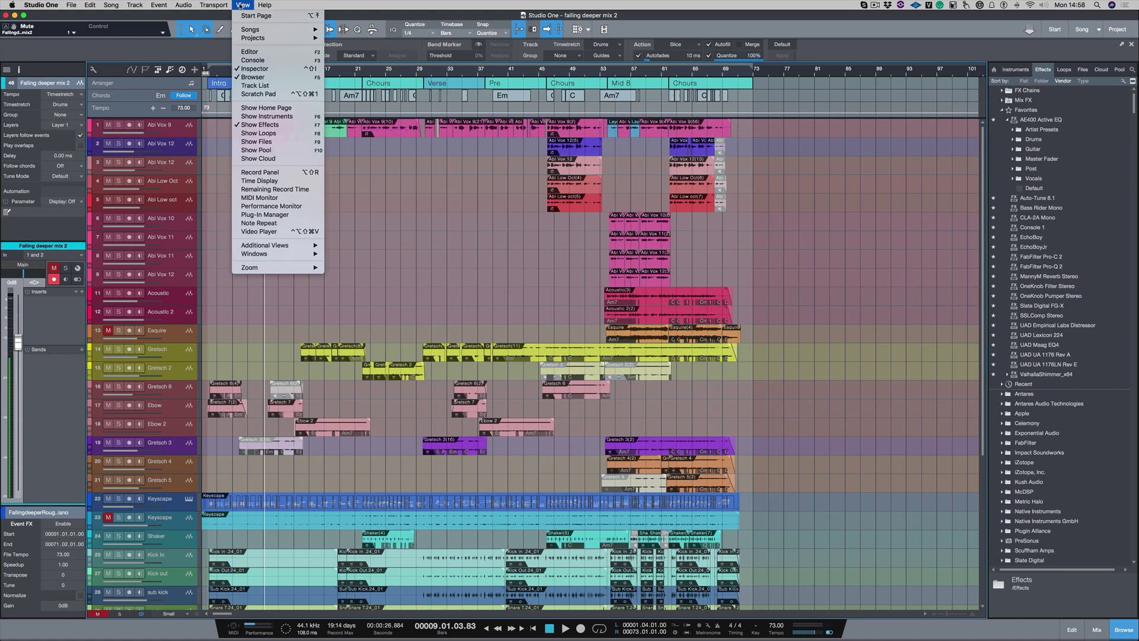
click(265, 233)
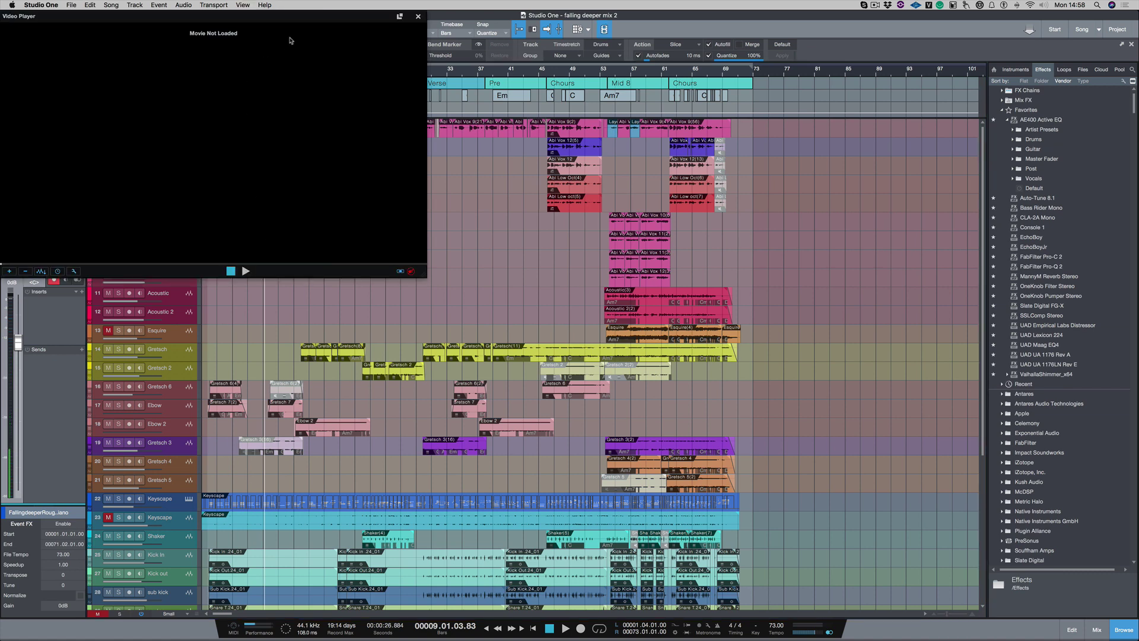
drag(295, 23, 742, 84)
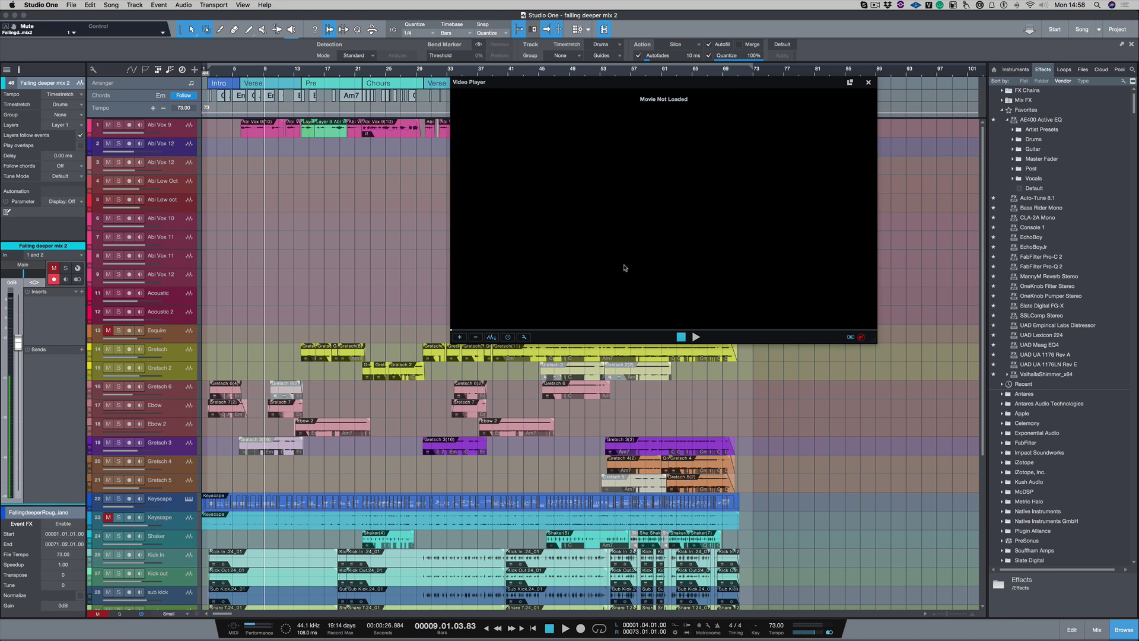
click(460, 337)
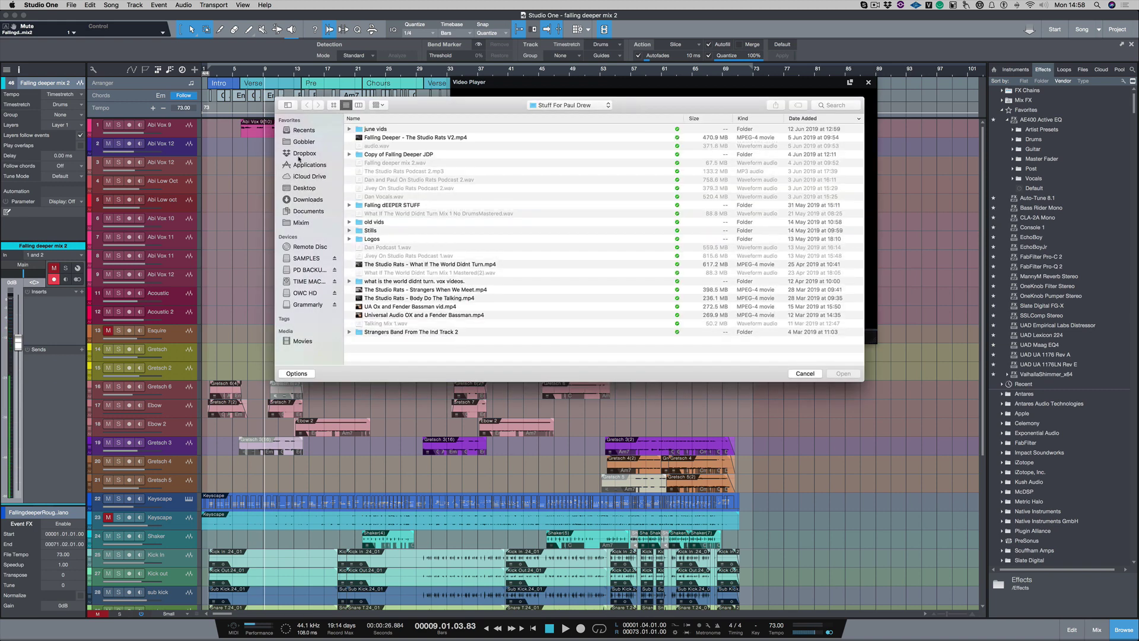
click(393, 137)
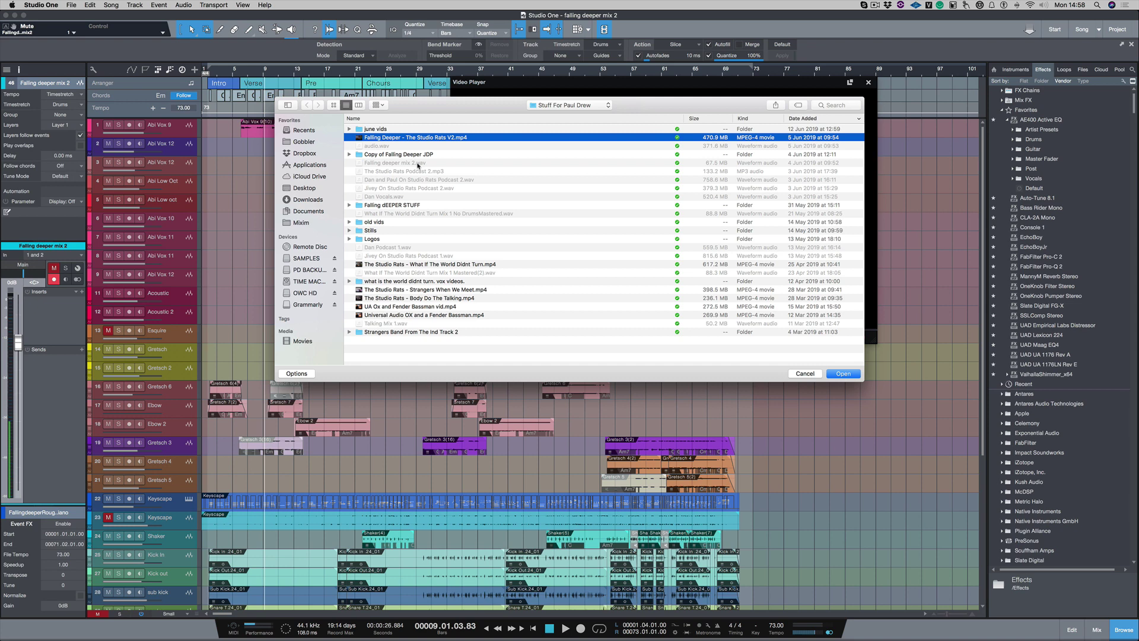
- Load the Falling Deeper movie, shrink the player to Half Size and move it right
click(843, 373)
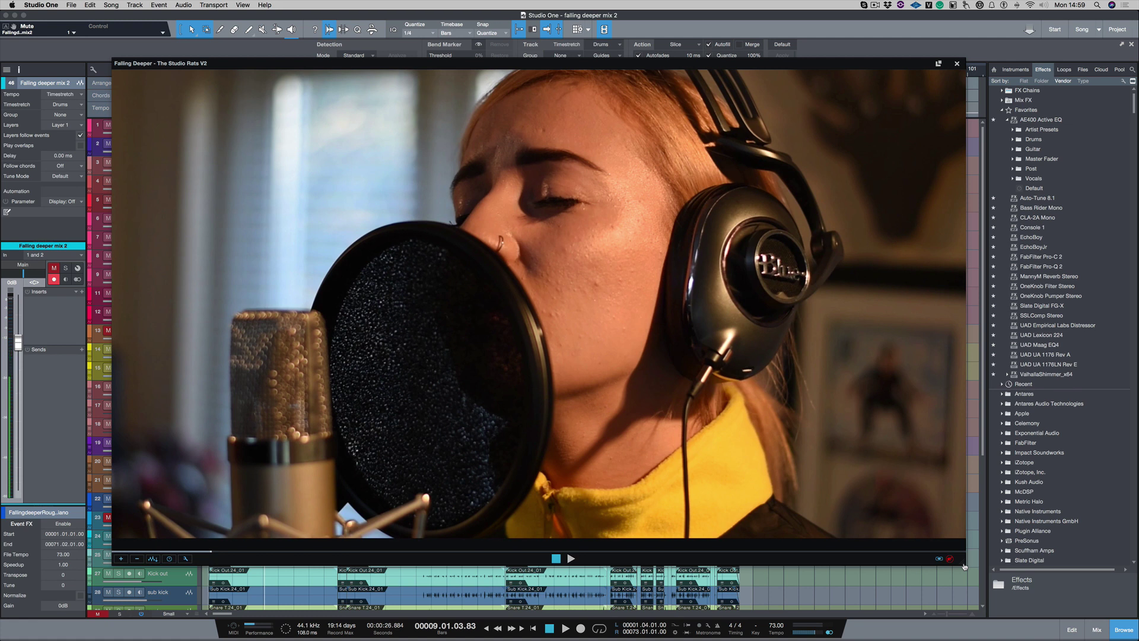
drag(965, 566, 1016, 541)
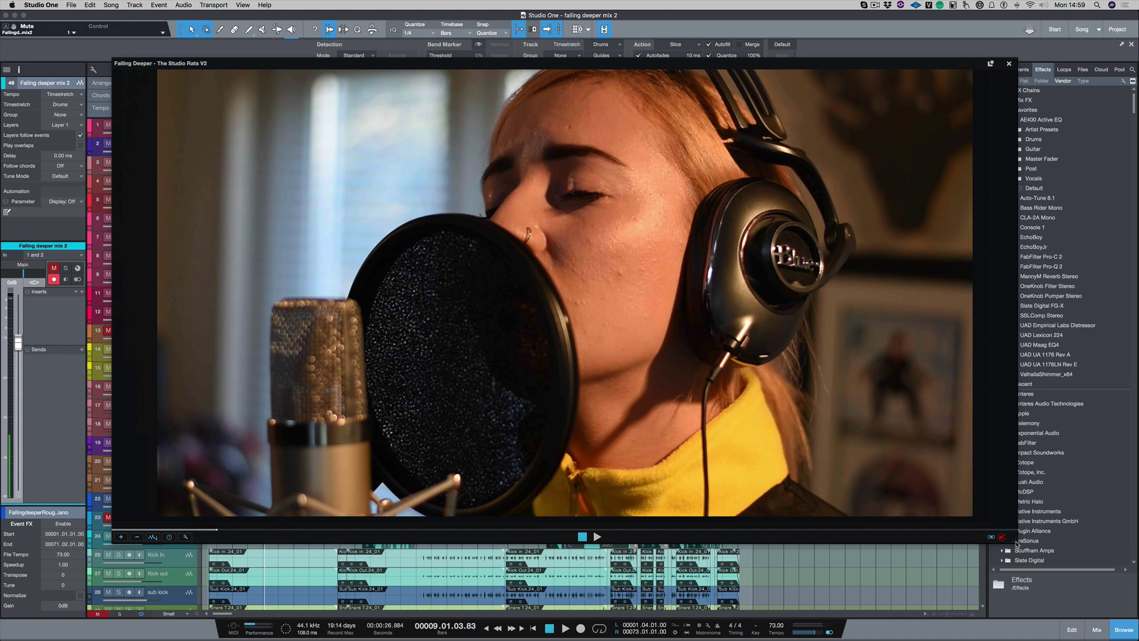
click(187, 539)
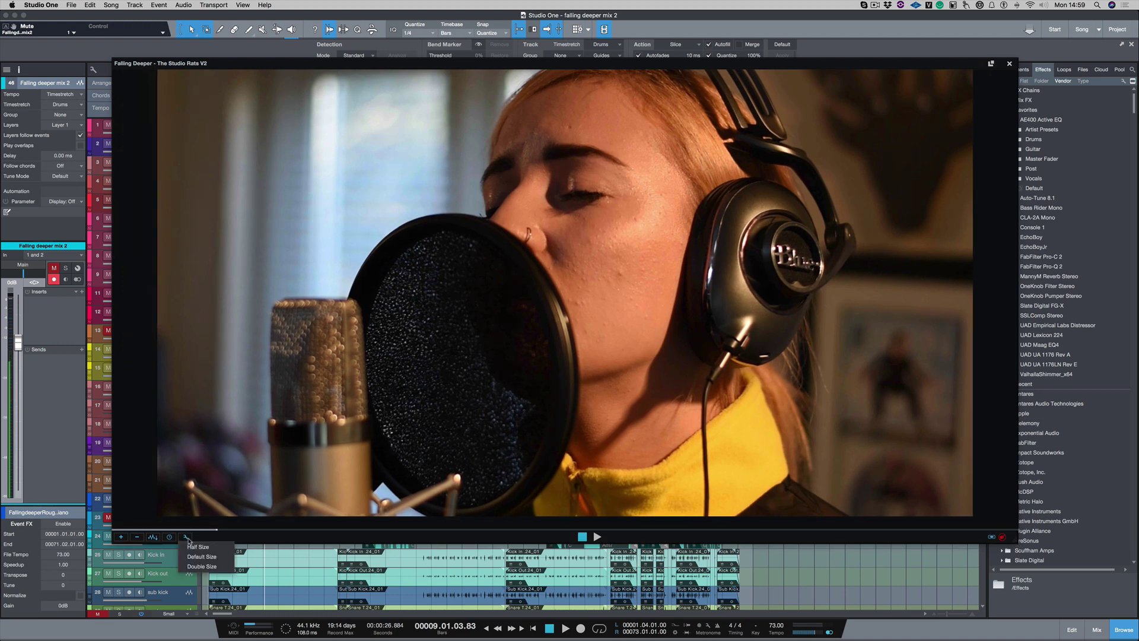
click(193, 546)
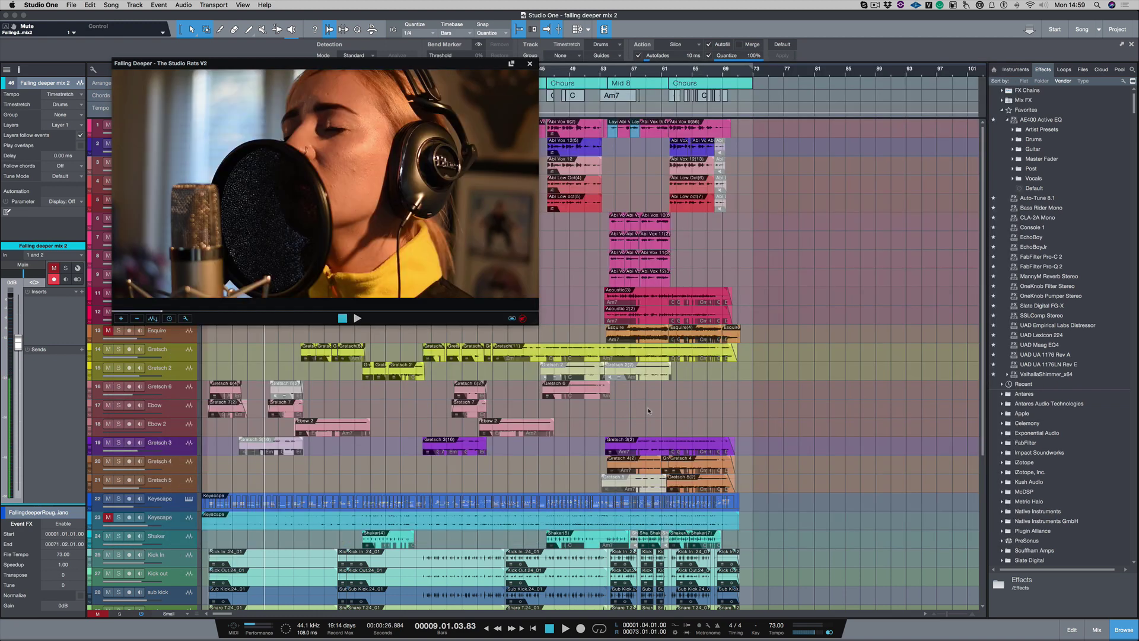
drag(467, 63, 1021, 51)
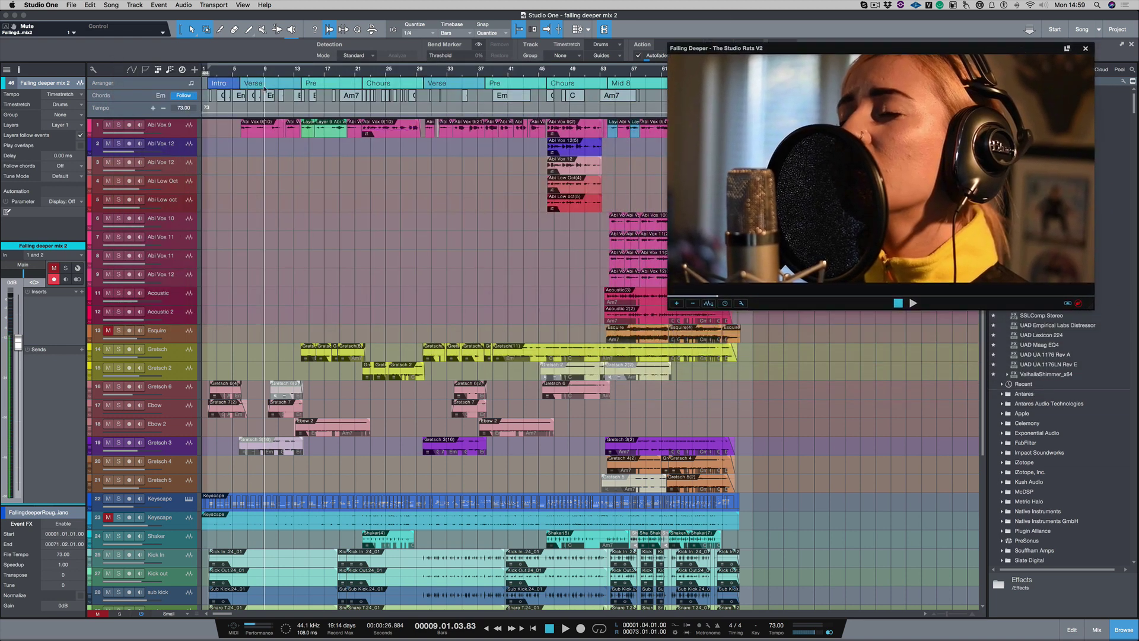
click(234, 71)
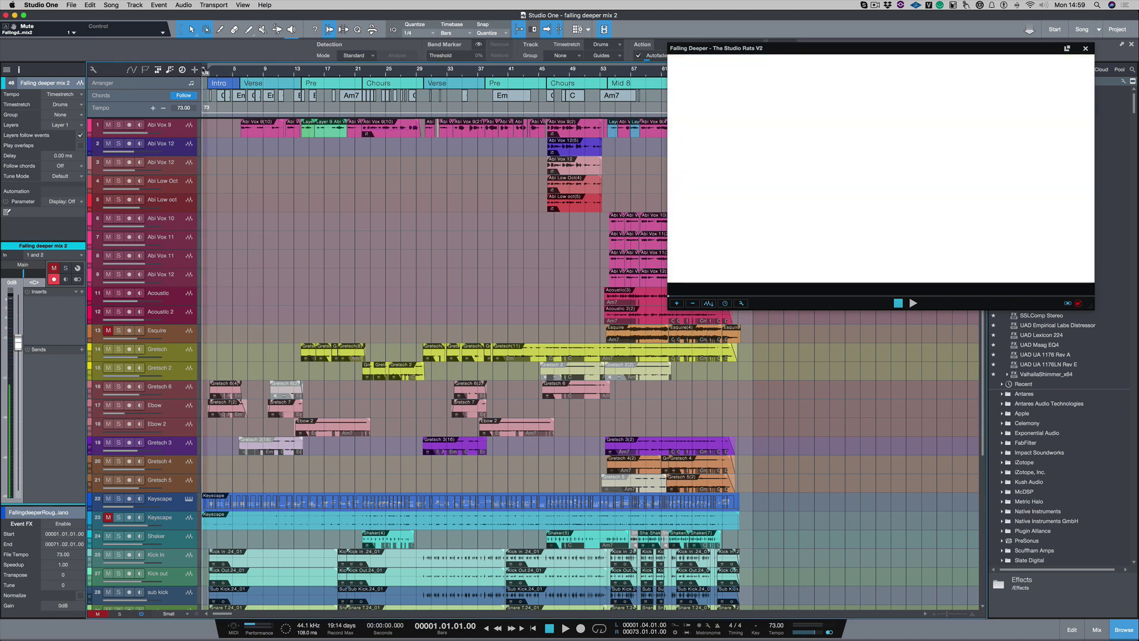
key(space)
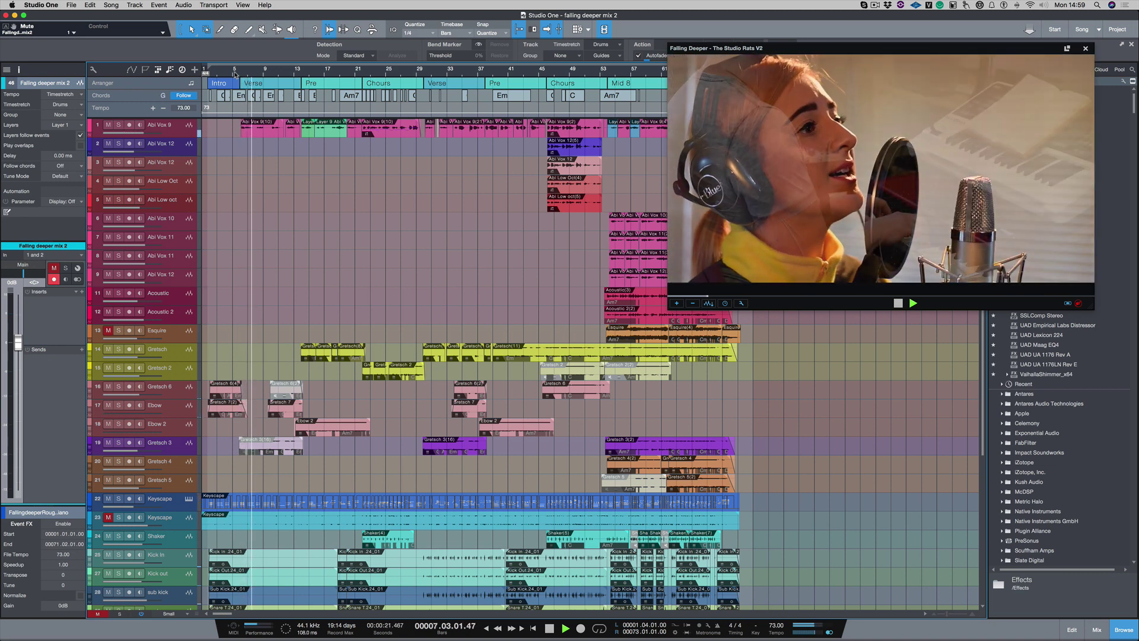
key(space)
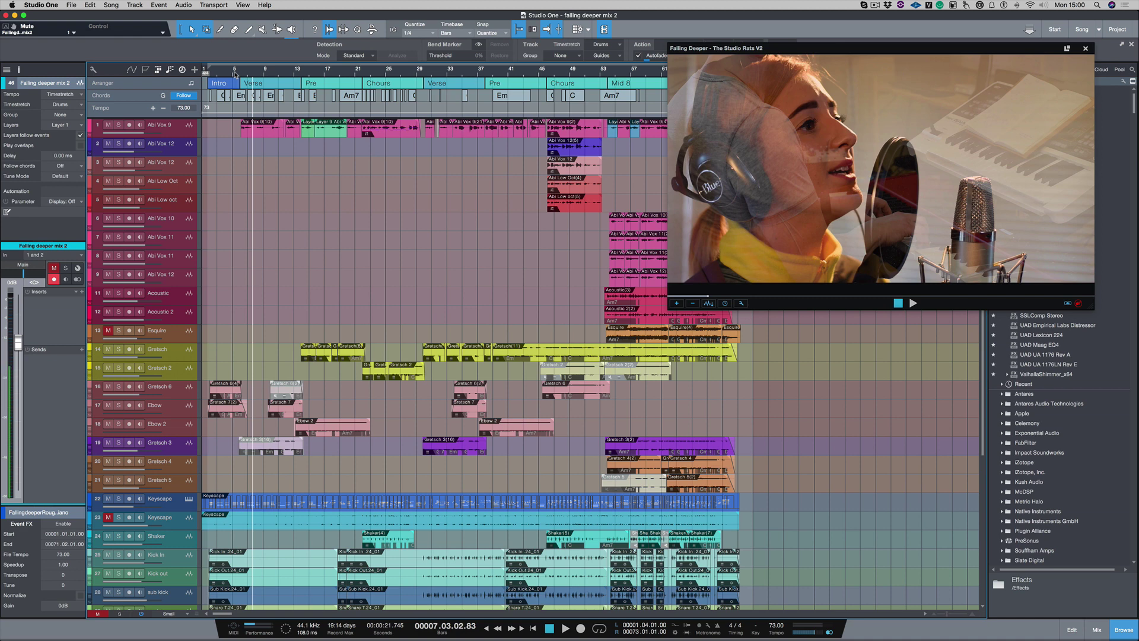
click(234, 73)
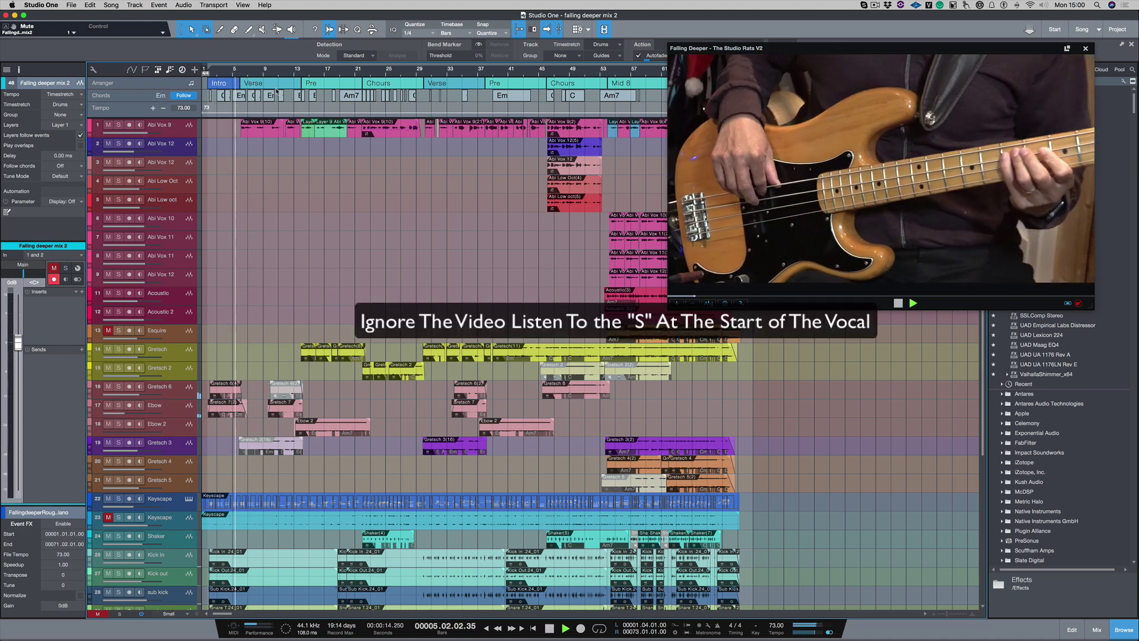
key(e)
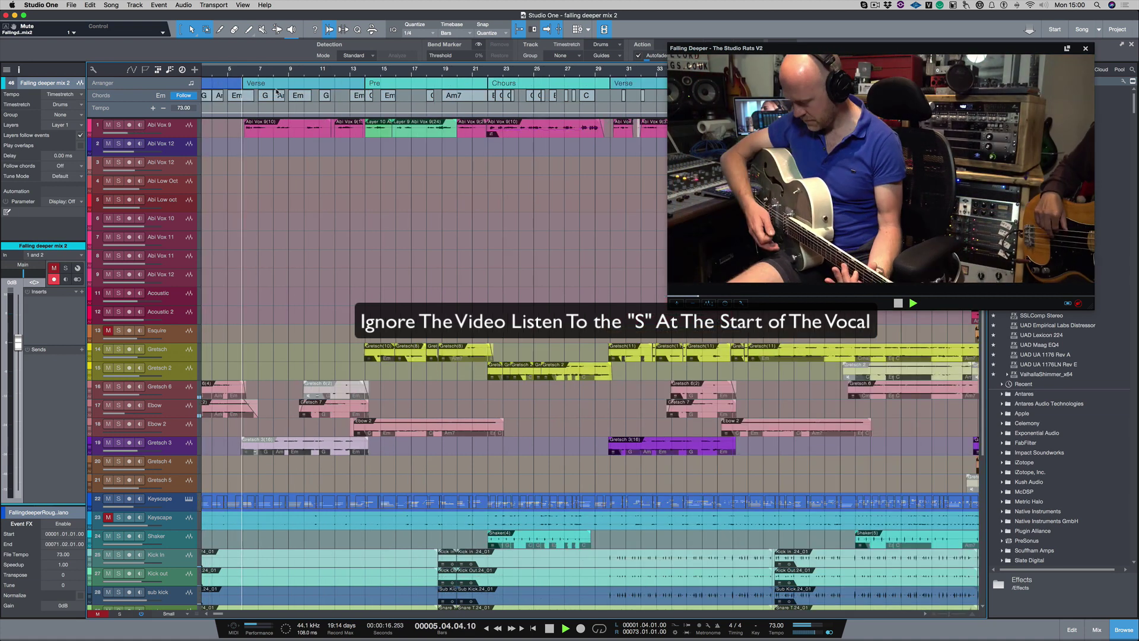
key(space)
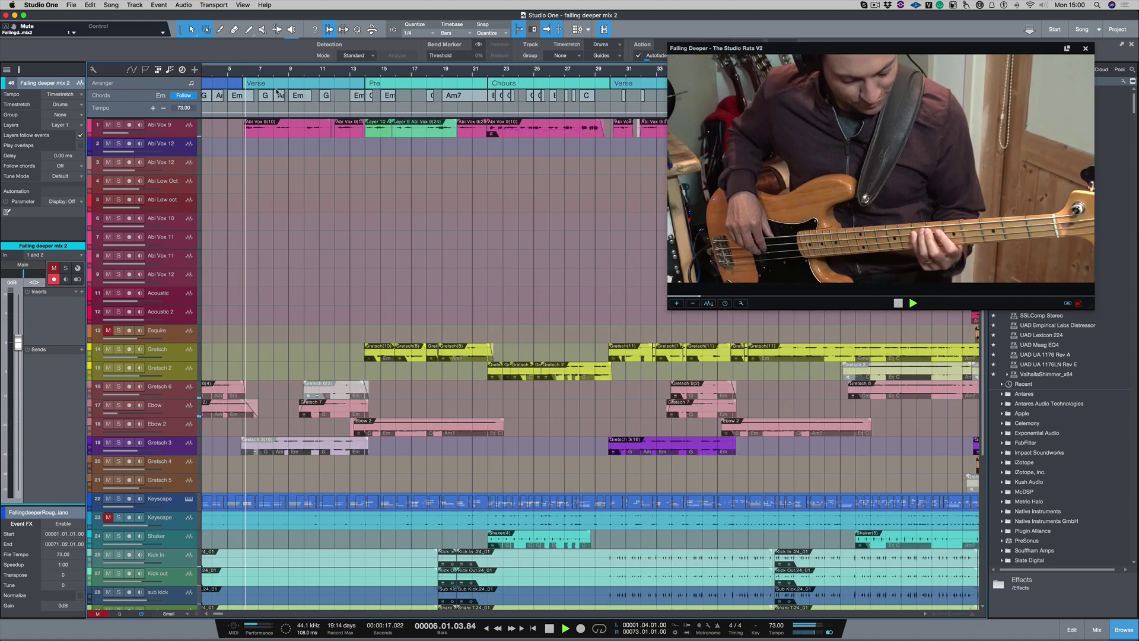
- Set a negative video offset, entering 420 in the frames field and adjusting it
click(724, 303)
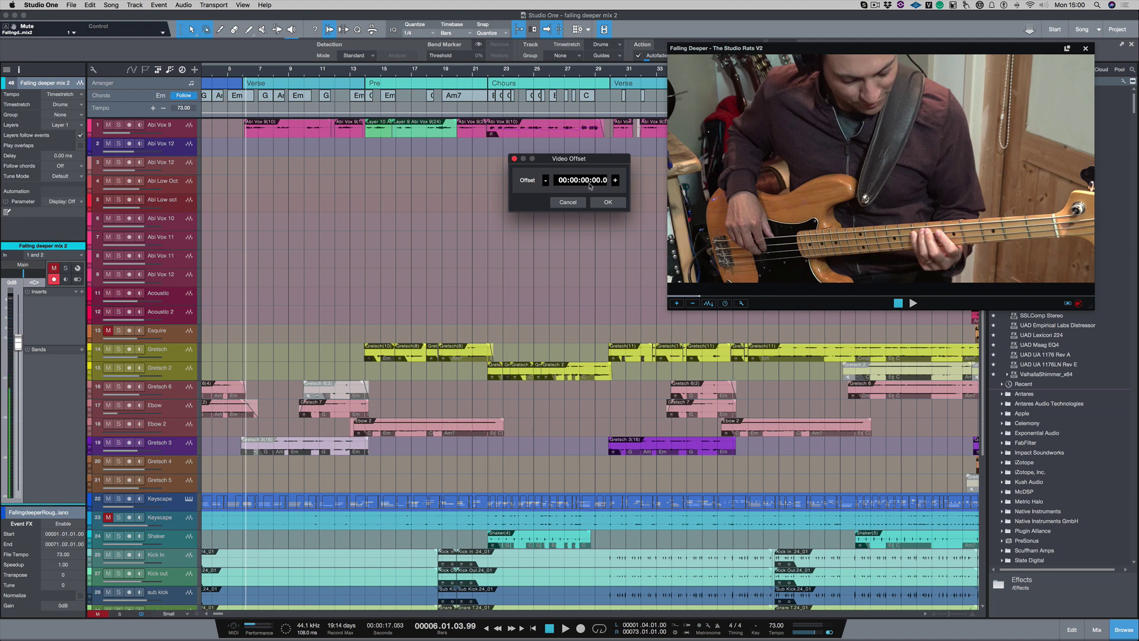
click(547, 181)
click(597, 181)
text(420)
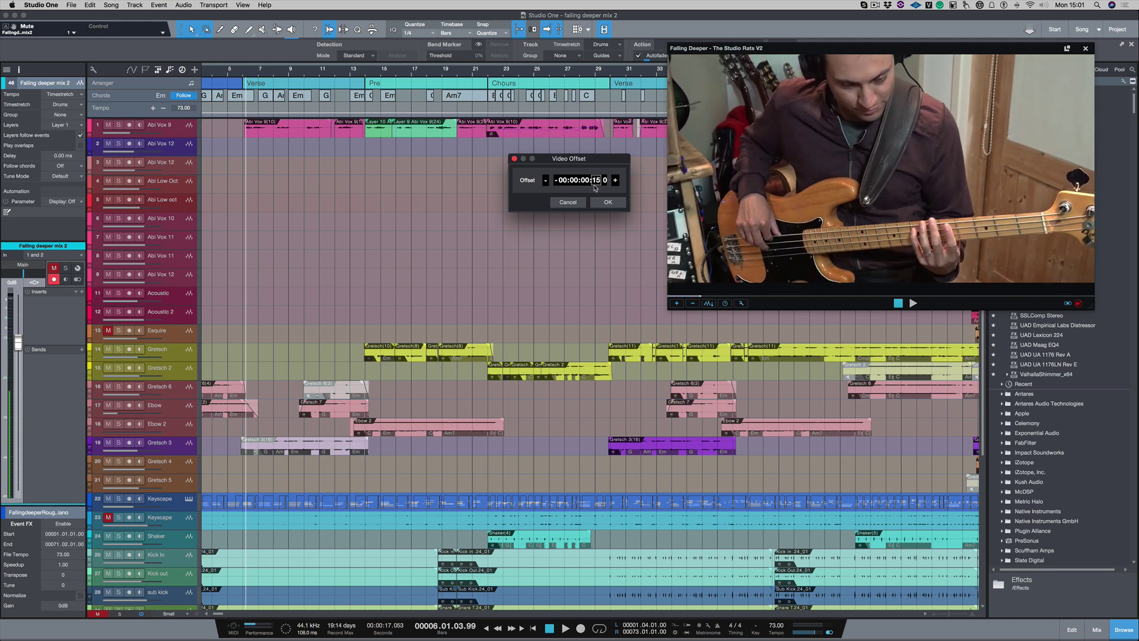
scroll(594, 189, up, 6)
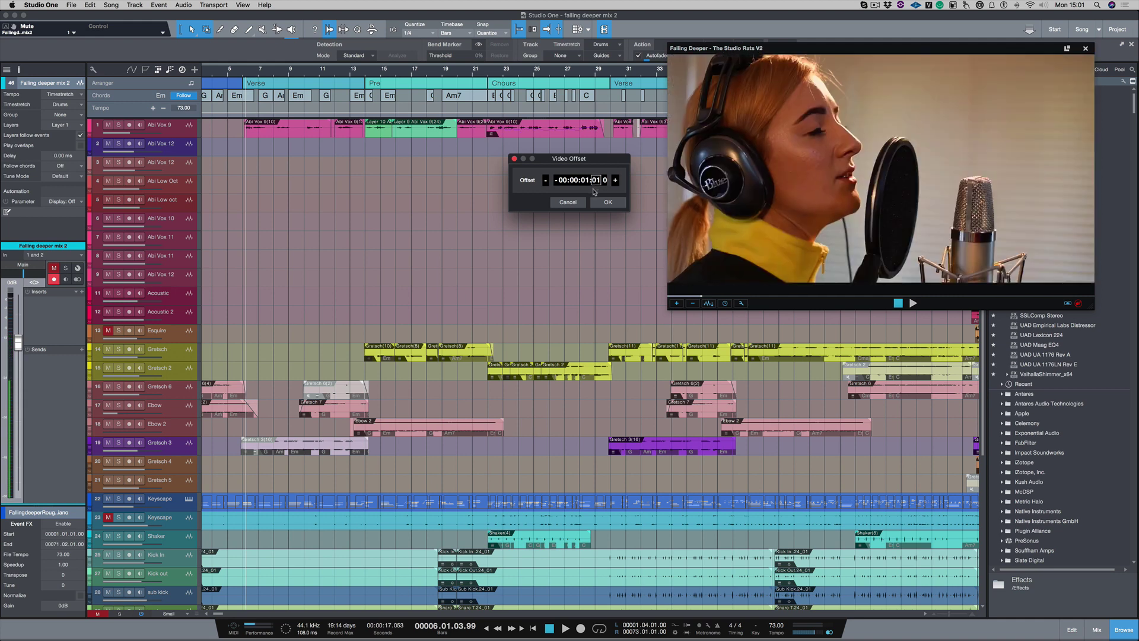
scroll(594, 190, down, 3)
scroll(594, 189, up, 2)
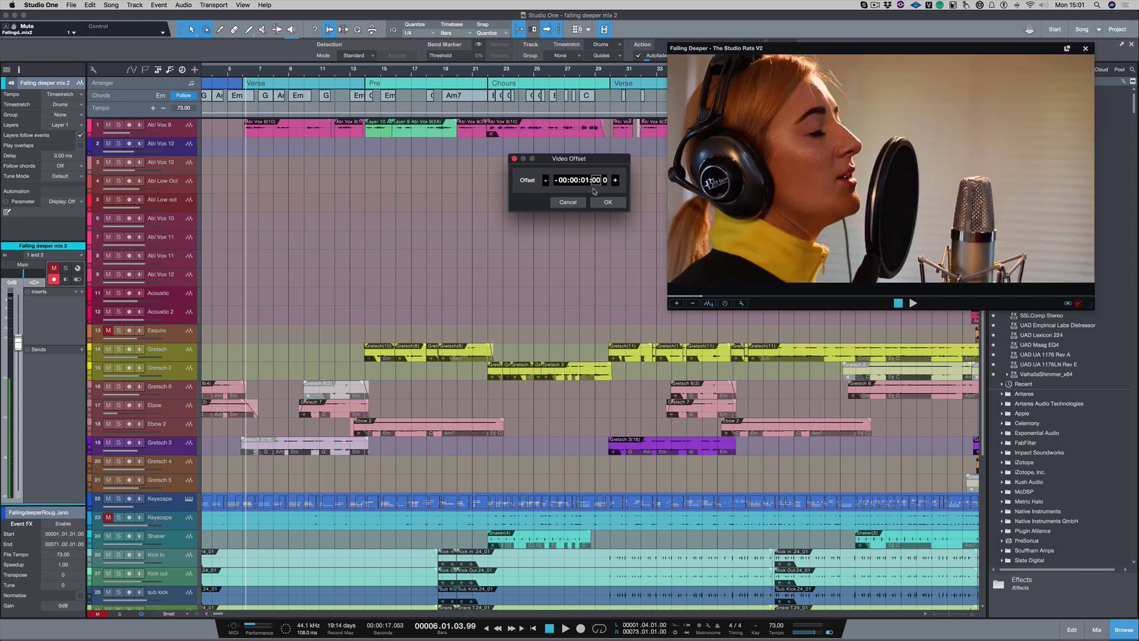
- Preview playback from about bar 5, confirm the offset, then play to check sync
key(Return)
click(239, 74)
key(space)
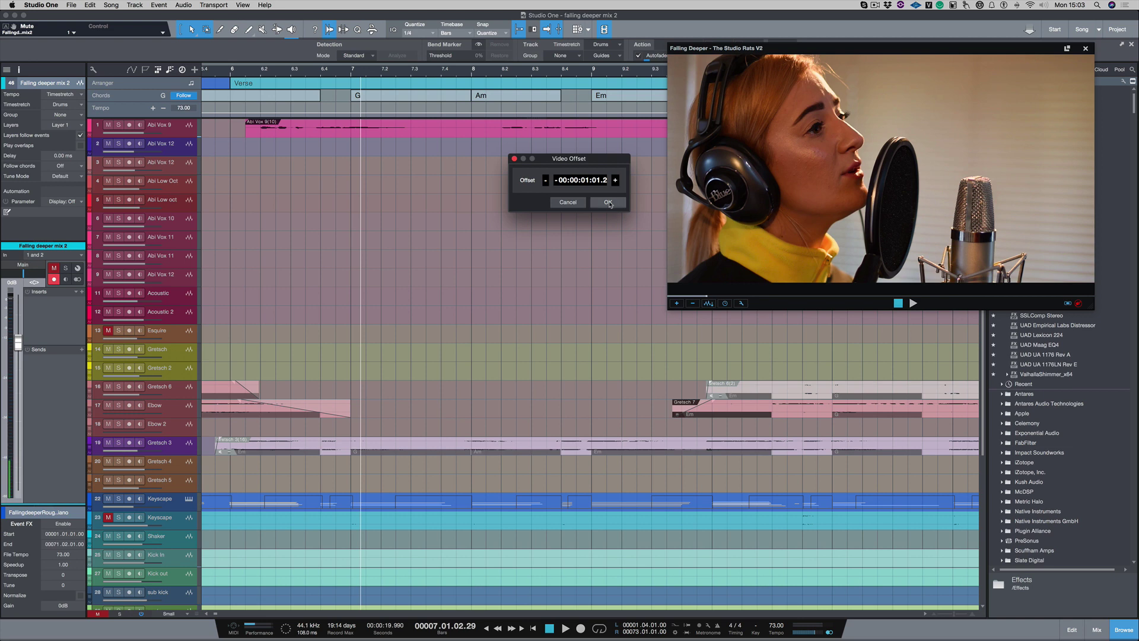
click(608, 202)
key(space)
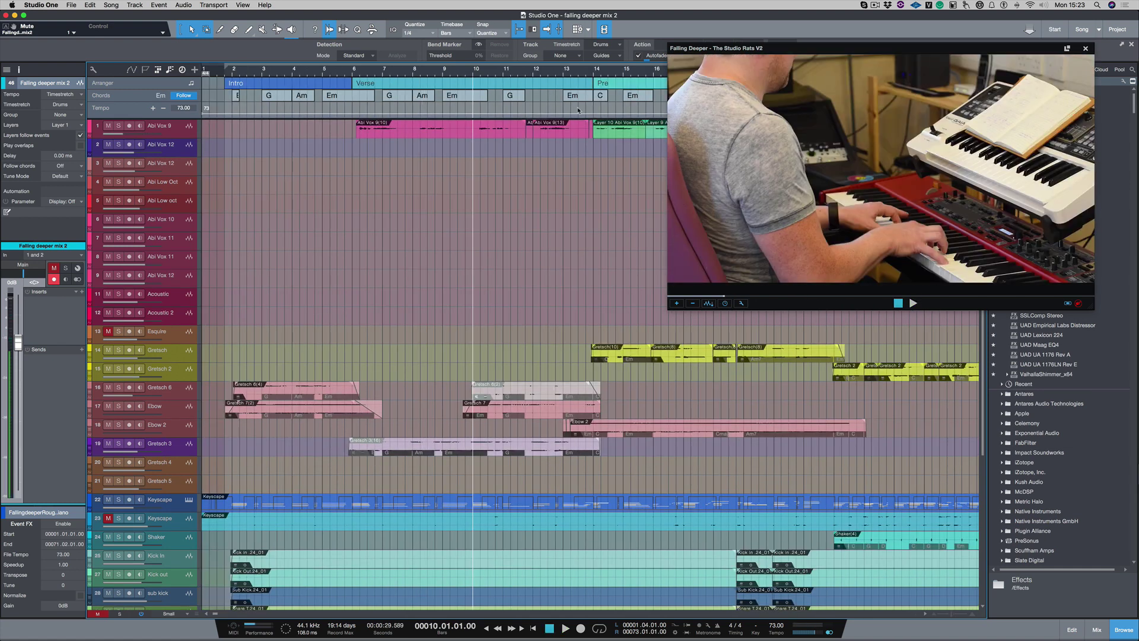
- Set up Export Video as 'Falling pre drums and bass', MPEG-4 Video, on the Desktop
click(111, 4)
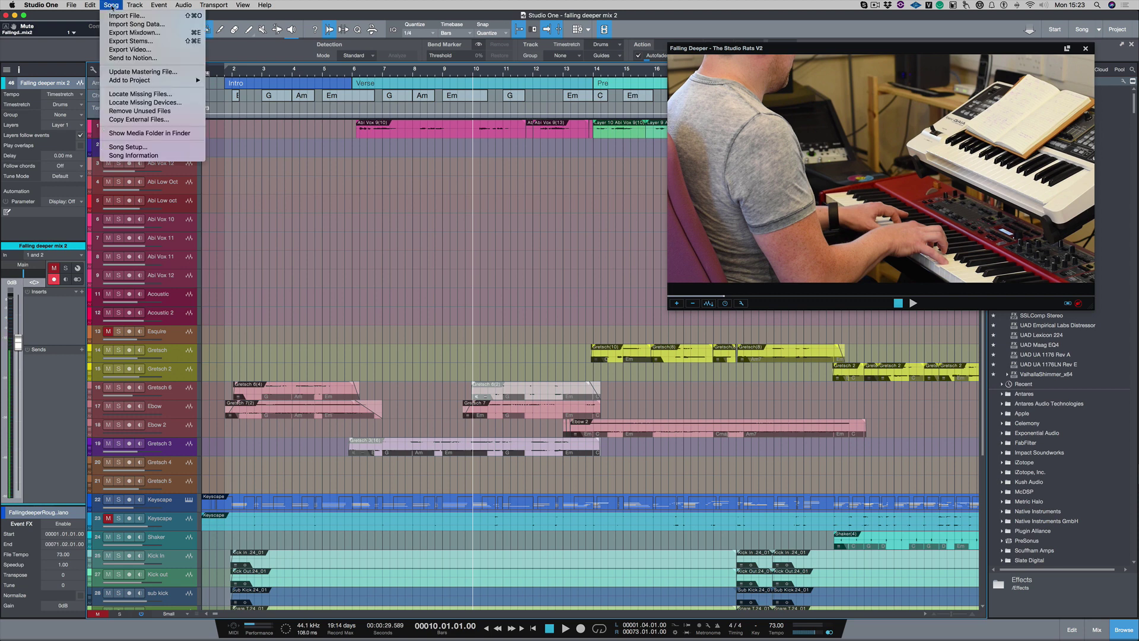
click(130, 49)
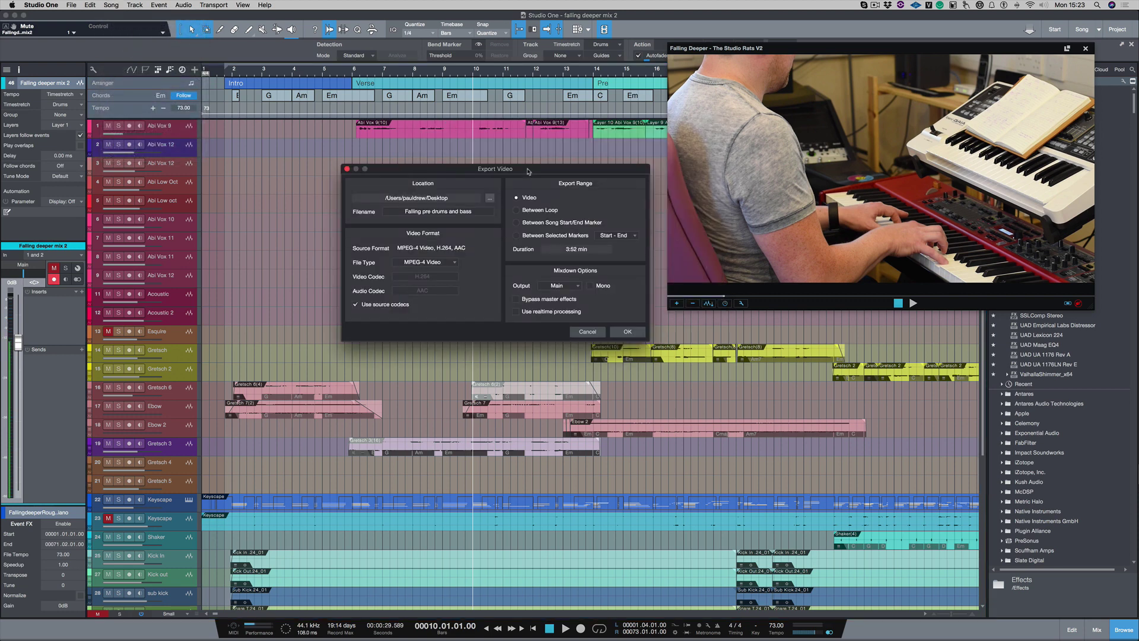
click(424, 262)
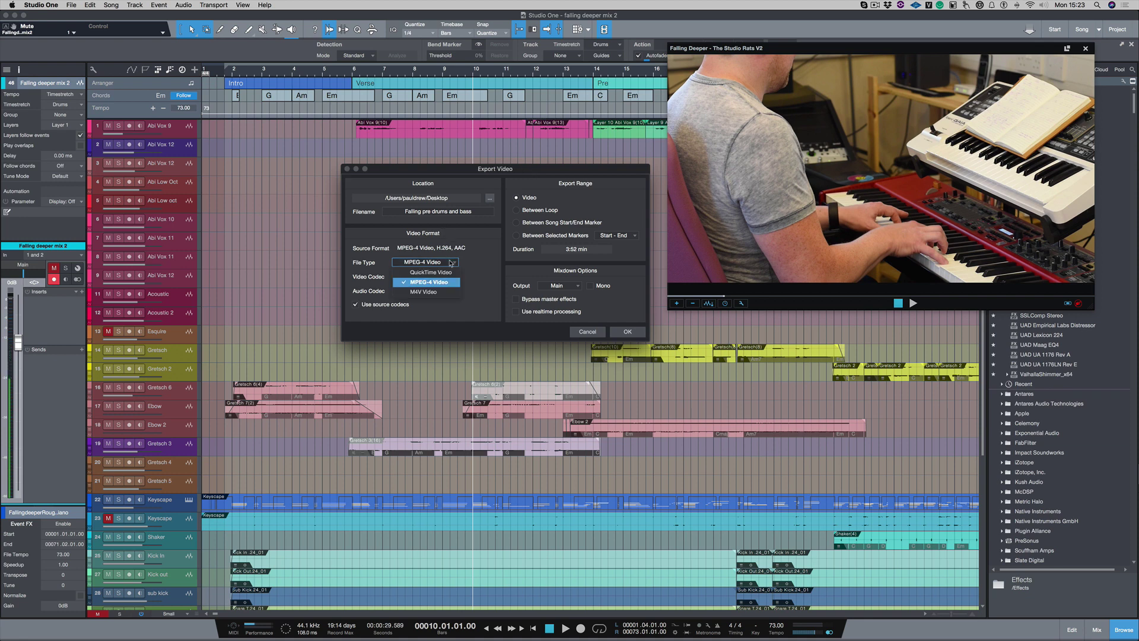
click(424, 262)
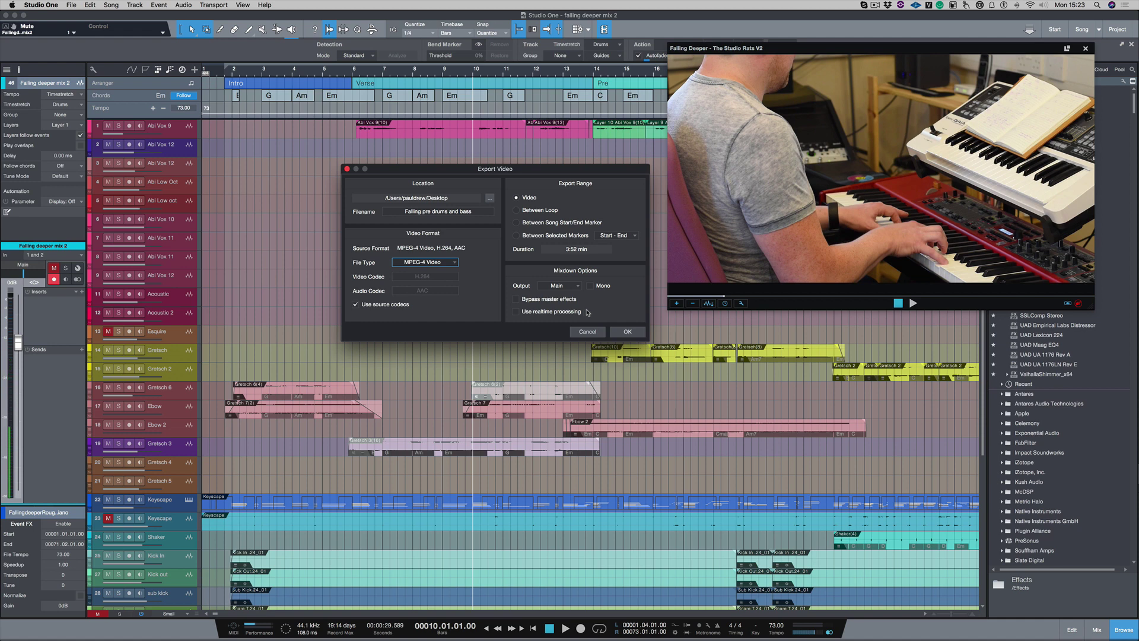
- Confirm the Export Video dialog to start rendering the MPEG-4 file
click(627, 333)
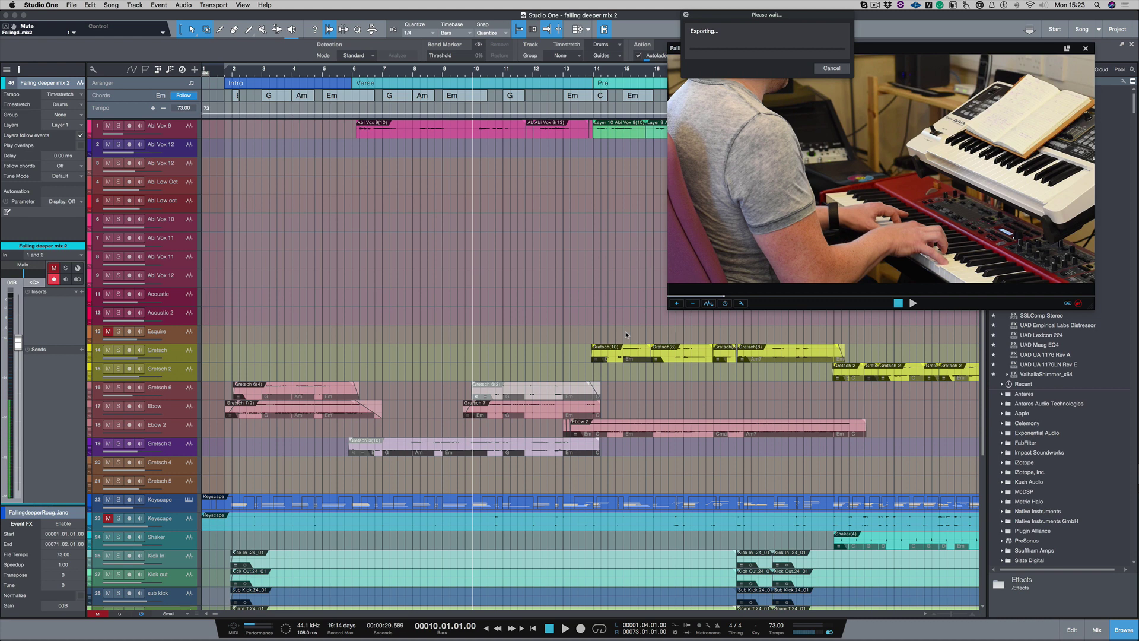